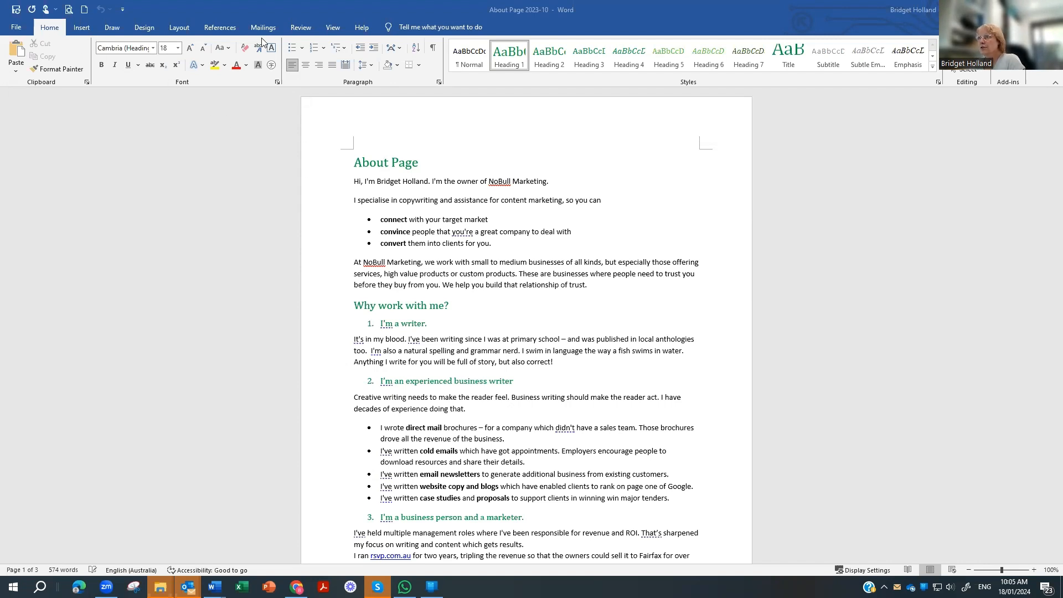
Step: Switch the ribbon to the Review tab for the 'About Page 2023-10' document
left_click(297, 30)
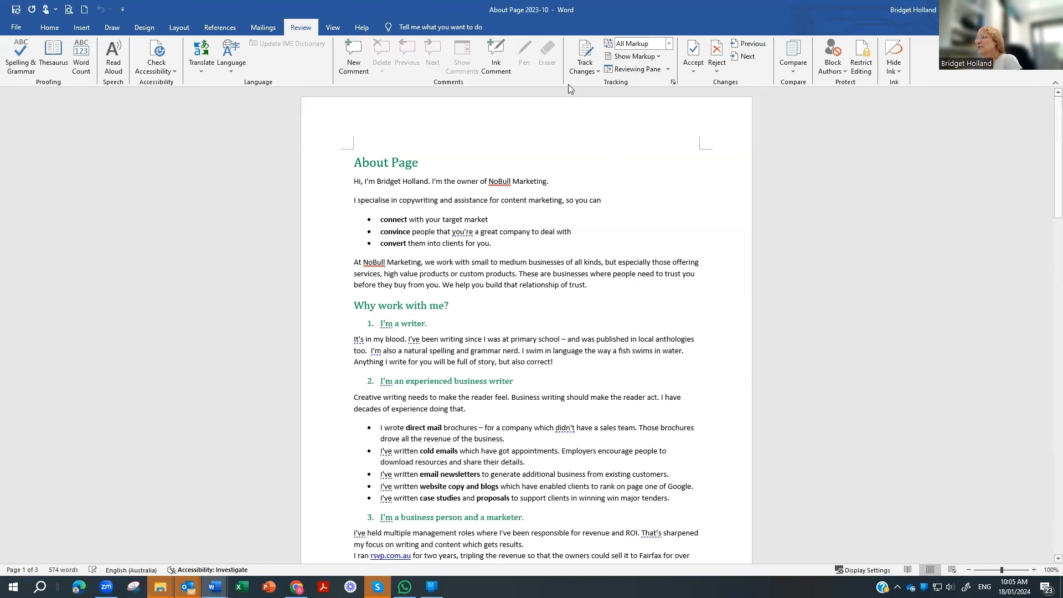
Step: Turn on Track Changes and insert 'founder and' before 'owner'
left_click(580, 66)
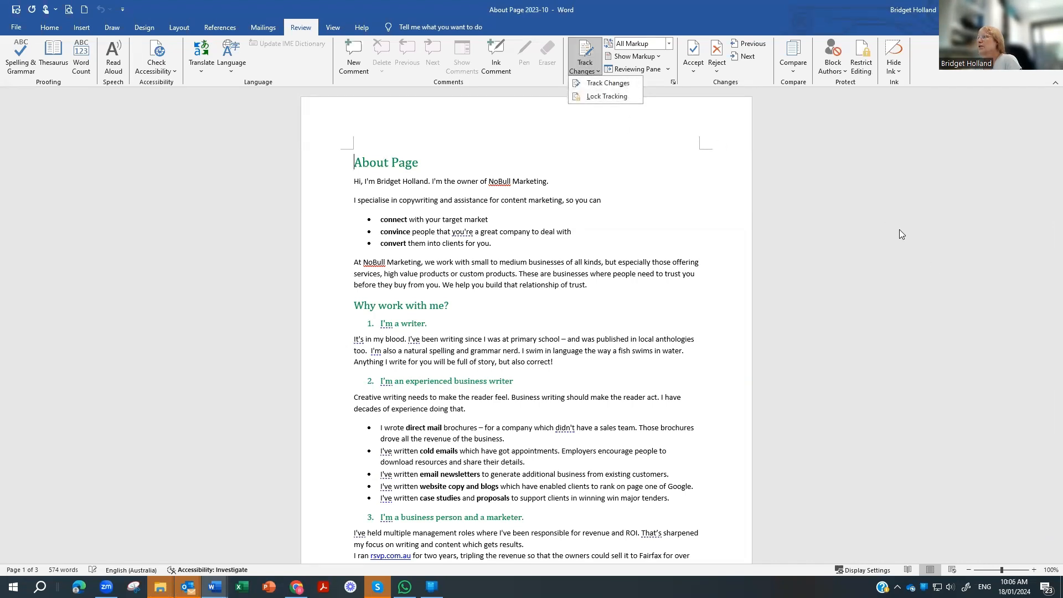
left_click(899, 229)
left_click(579, 73)
left_click(602, 83)
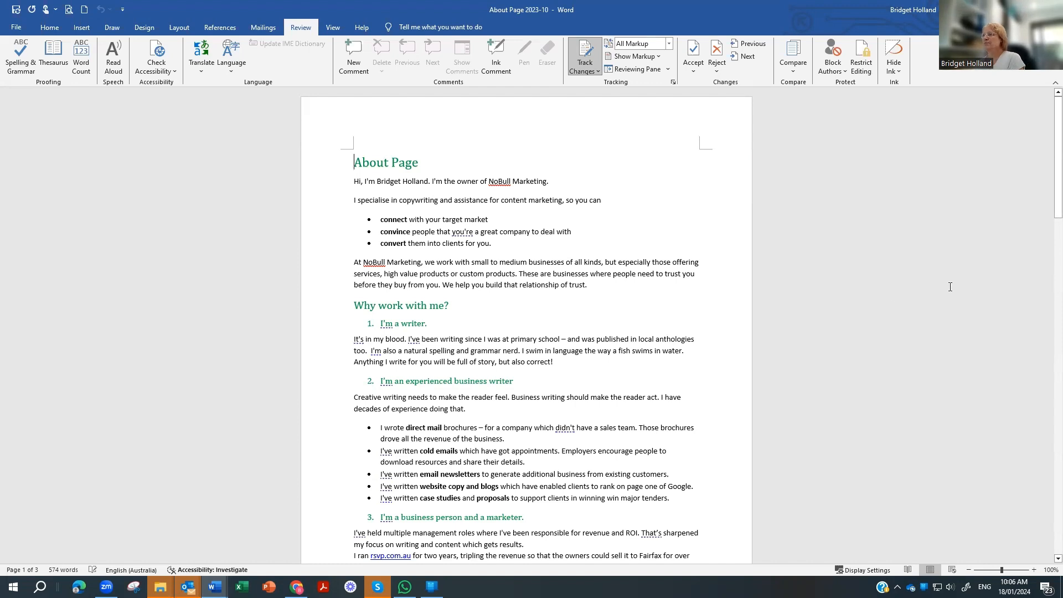
left_click(456, 182)
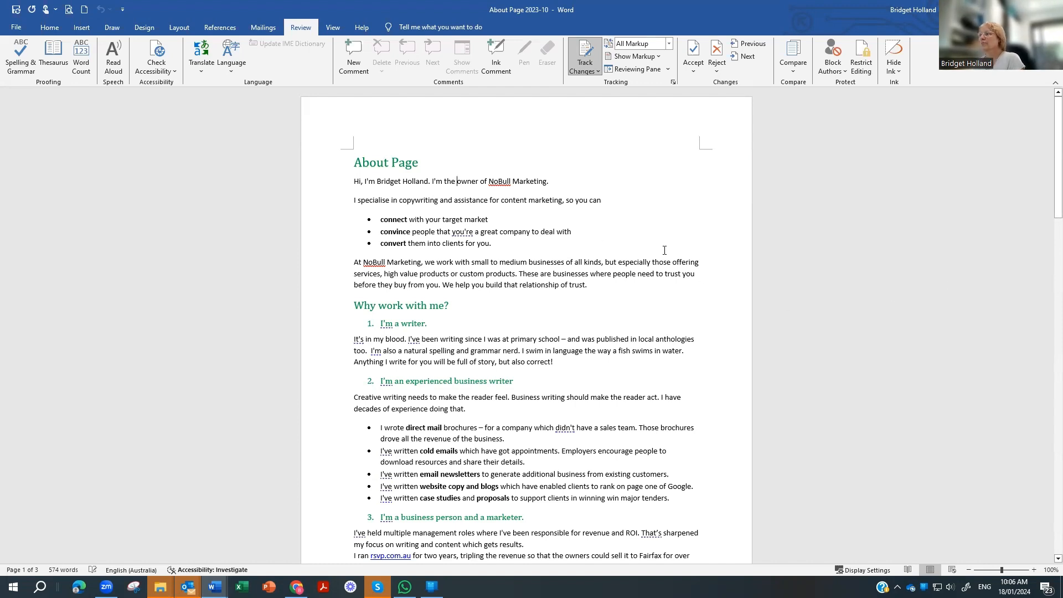
type("founder and")
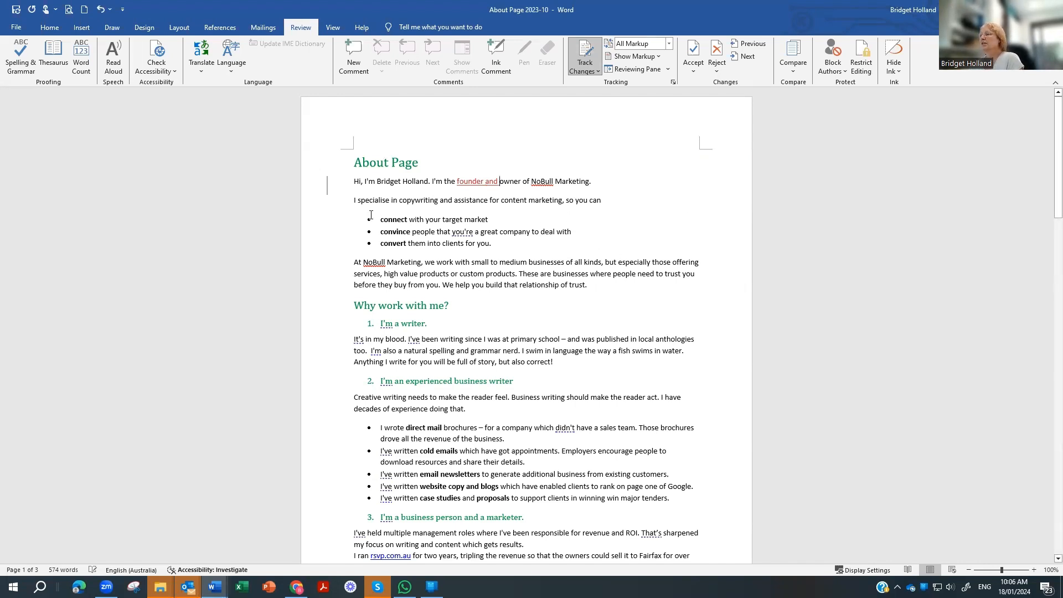
Step: Capitalise the three bullet verbs to Connect, Convince and Convert as tracked edits
left_click_drag(380, 220, 407, 221)
left_click(381, 220)
type("C")
key("Delete")
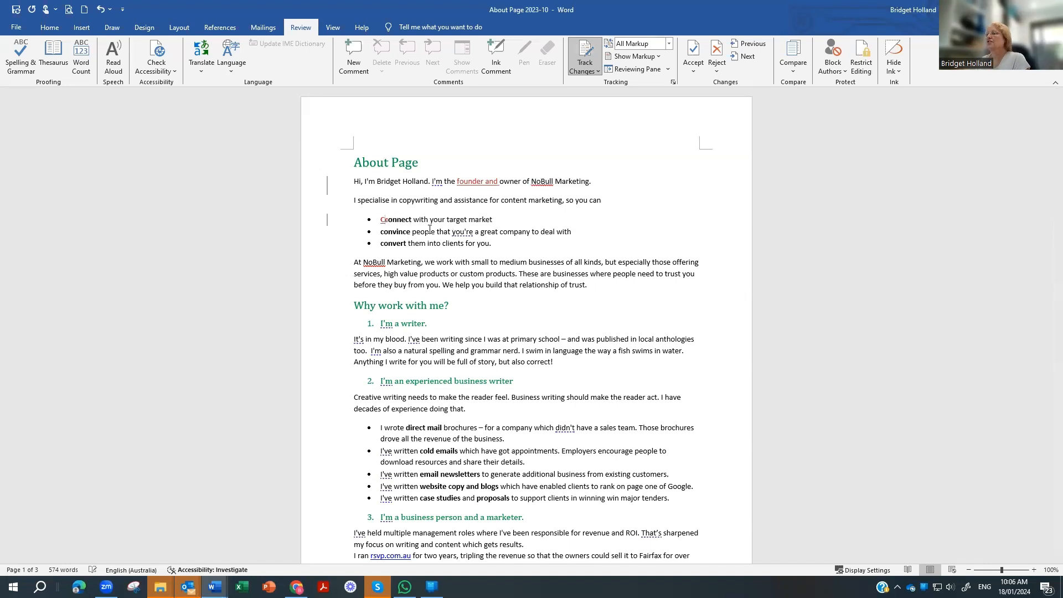
key("Down")
key("BackSpace")
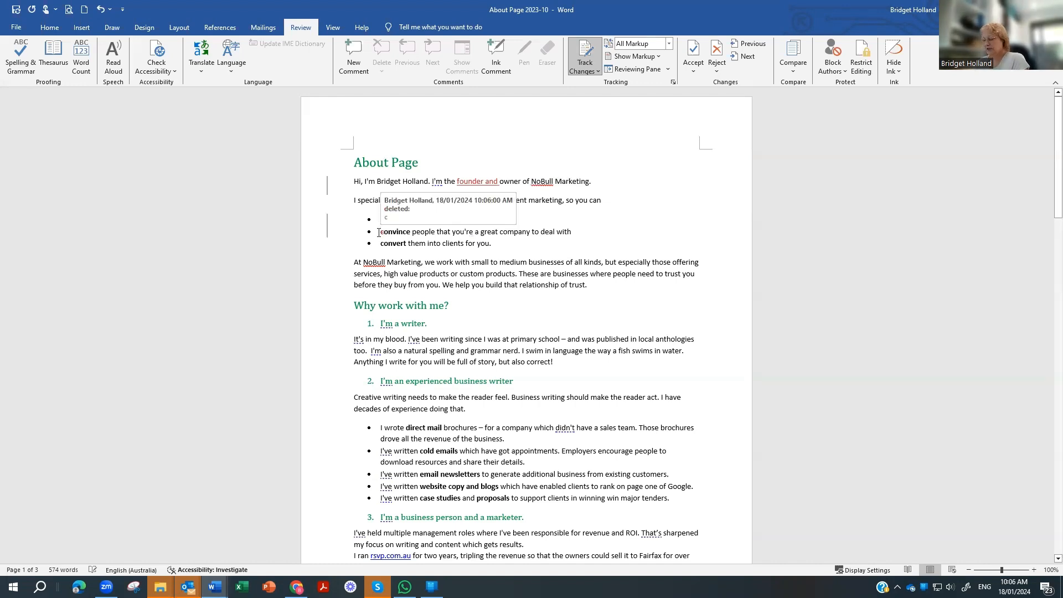
type("C")
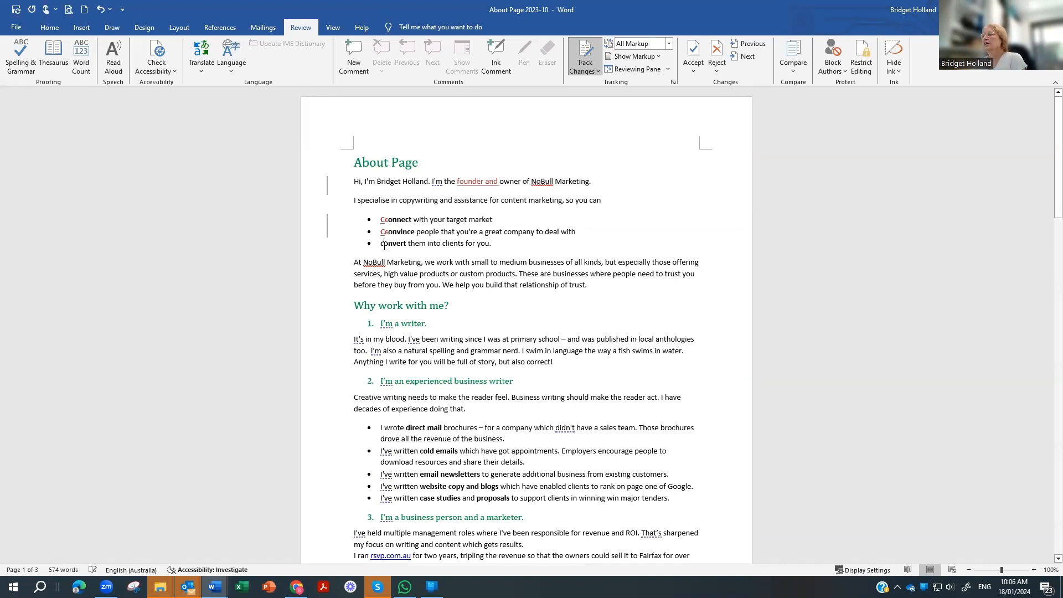
double_click(384, 243)
type("Convert")
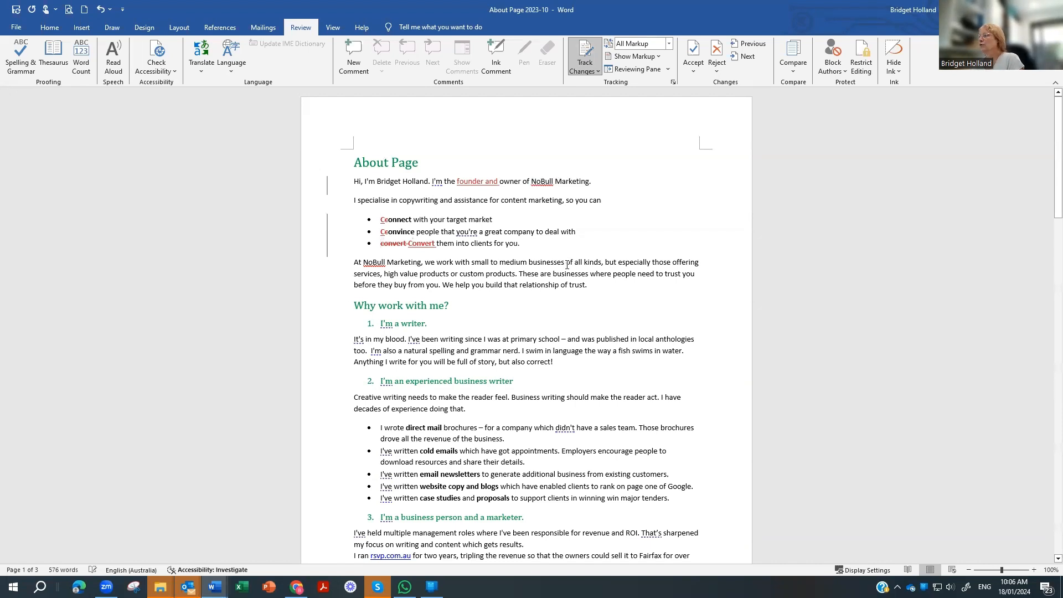
left_click_drag(565, 264, 601, 263)
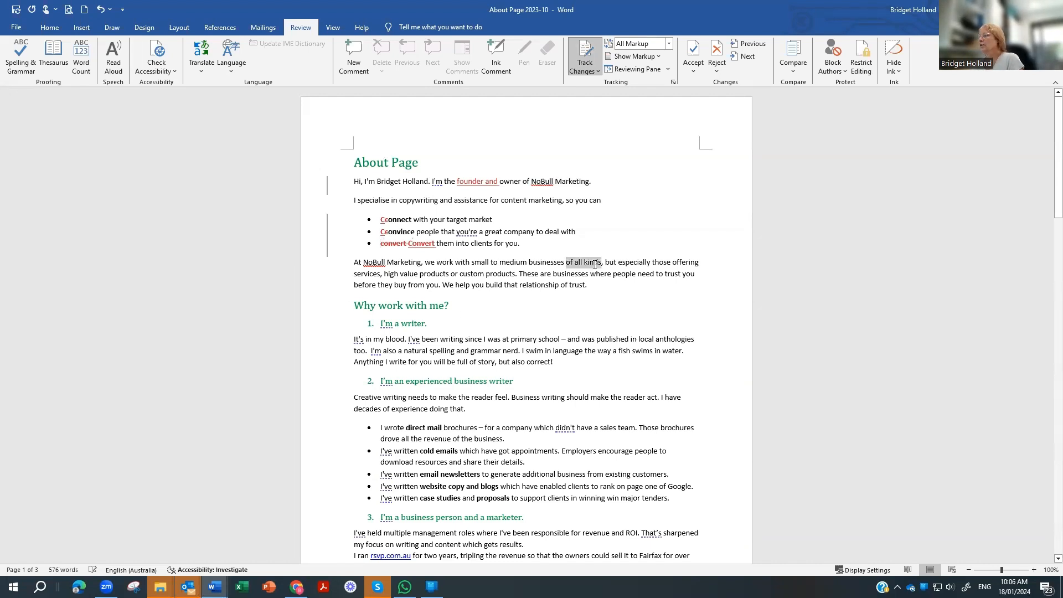
Step: Comment on 'of all kinds' asking if it means all industries, all locations, or sole traders
left_click(348, 62)
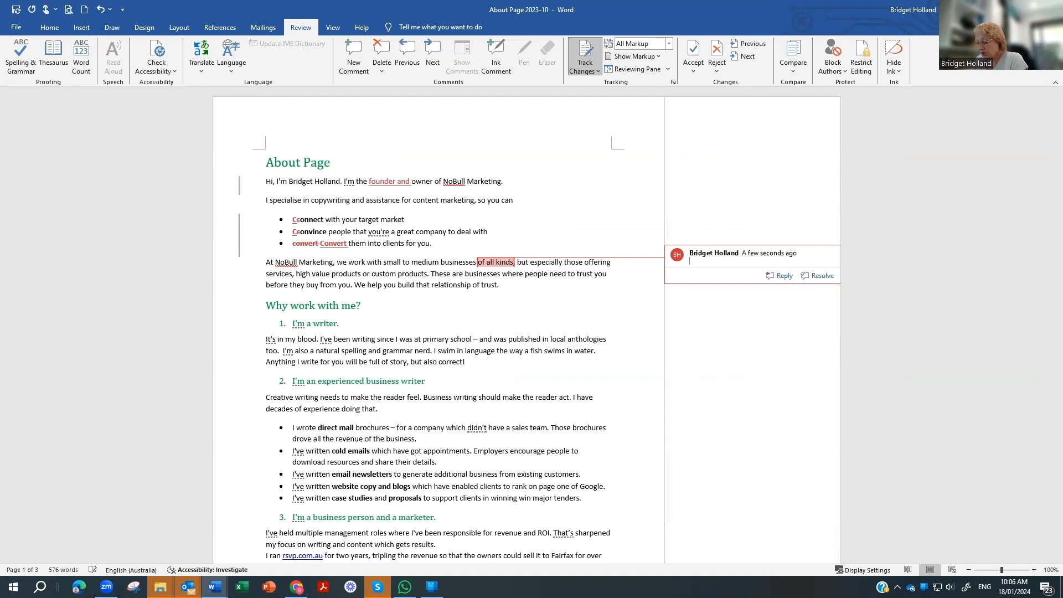
type("Do you mean, all industr")
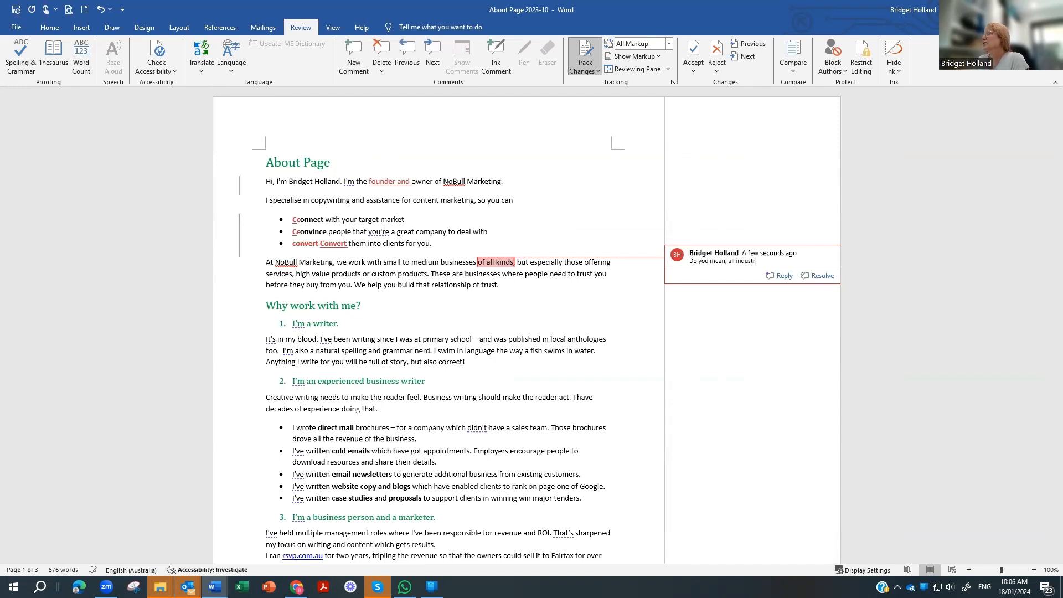
key("BackSpace")
key("BackSpace")
key("BackSpace")
key("BackSpace")
key("BackSpace")
key("BackSpace")
key("BackSpace")
type("'a")
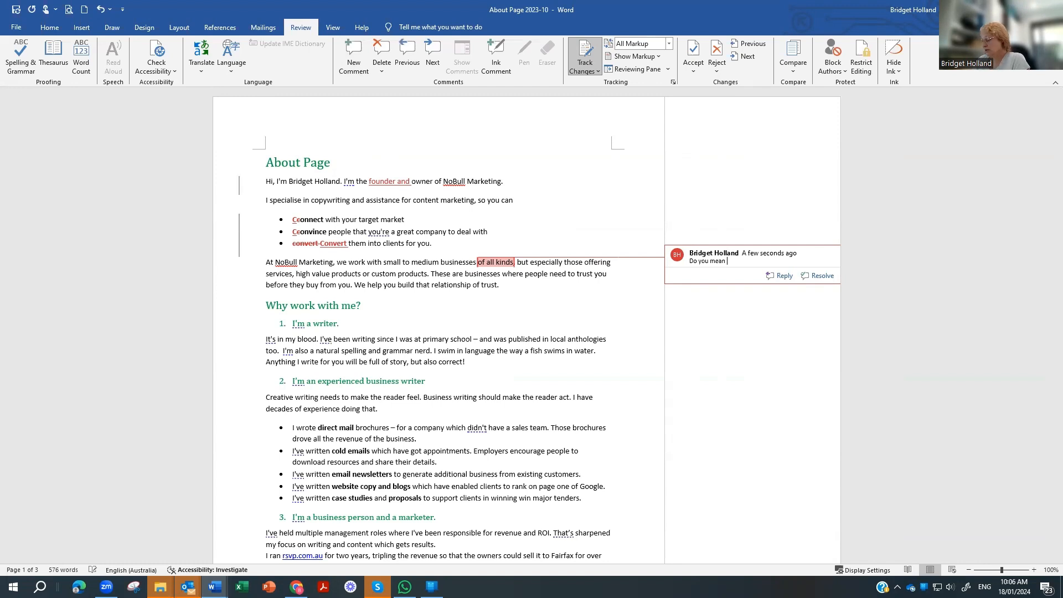
type("ll industries' or do you m")
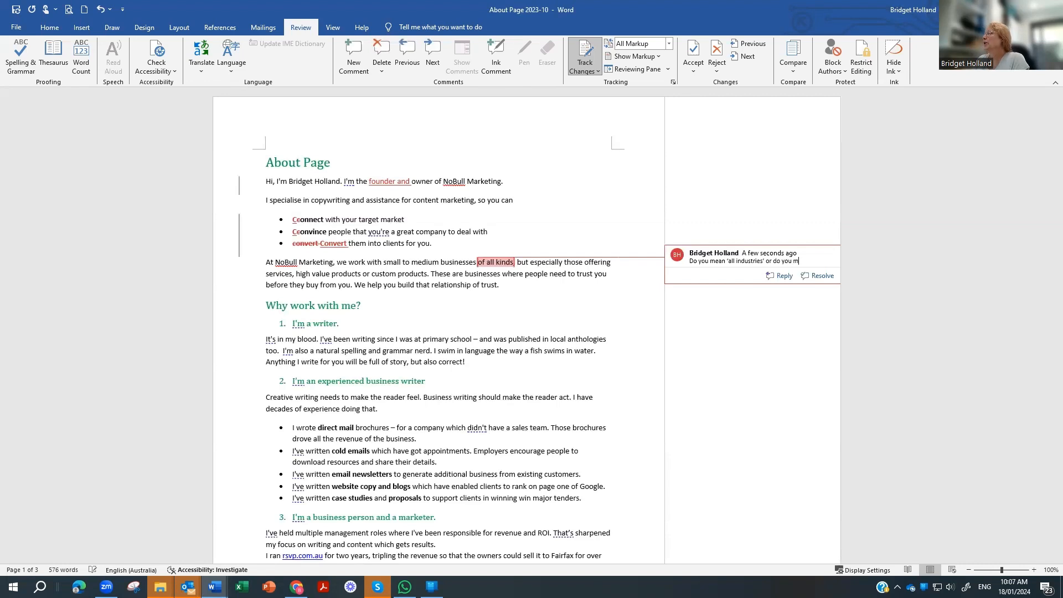
type("ean")
type(" 'all location")
type("s'")
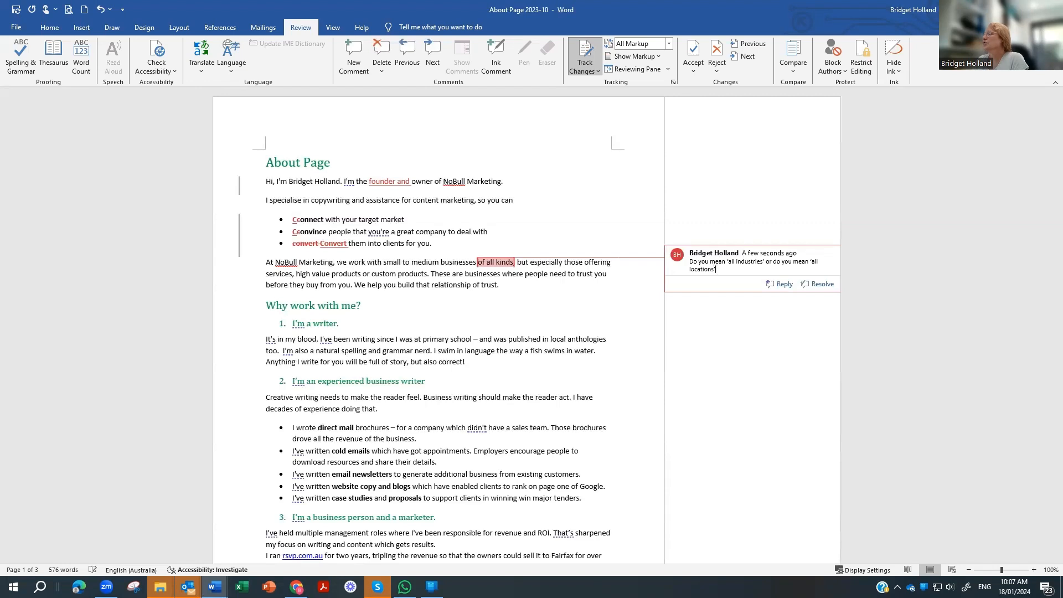
type(" or do you mean")
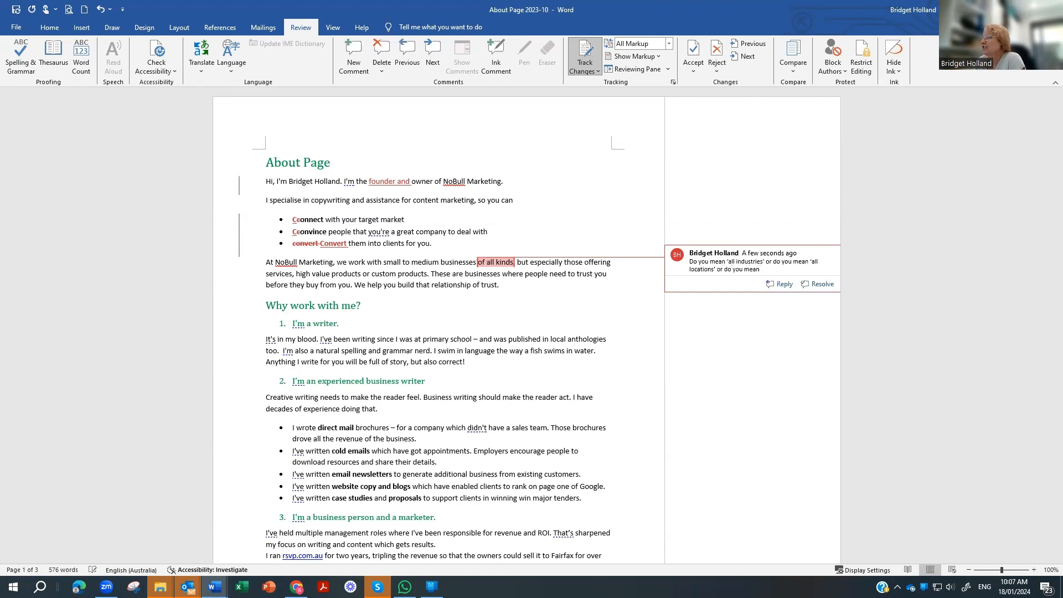
type("sole traders")
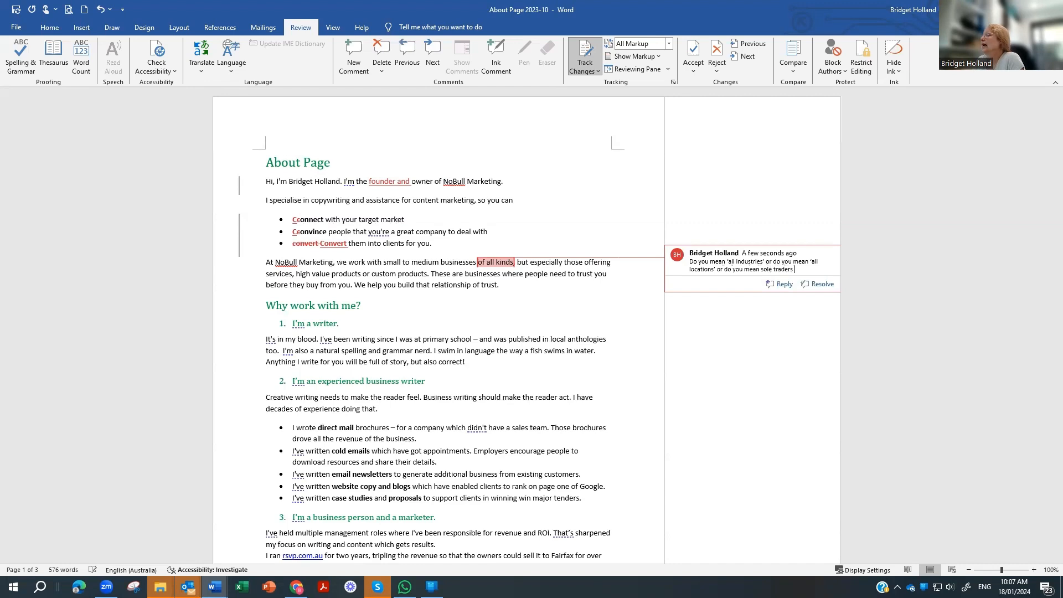
type(" and paret")
type("erships")
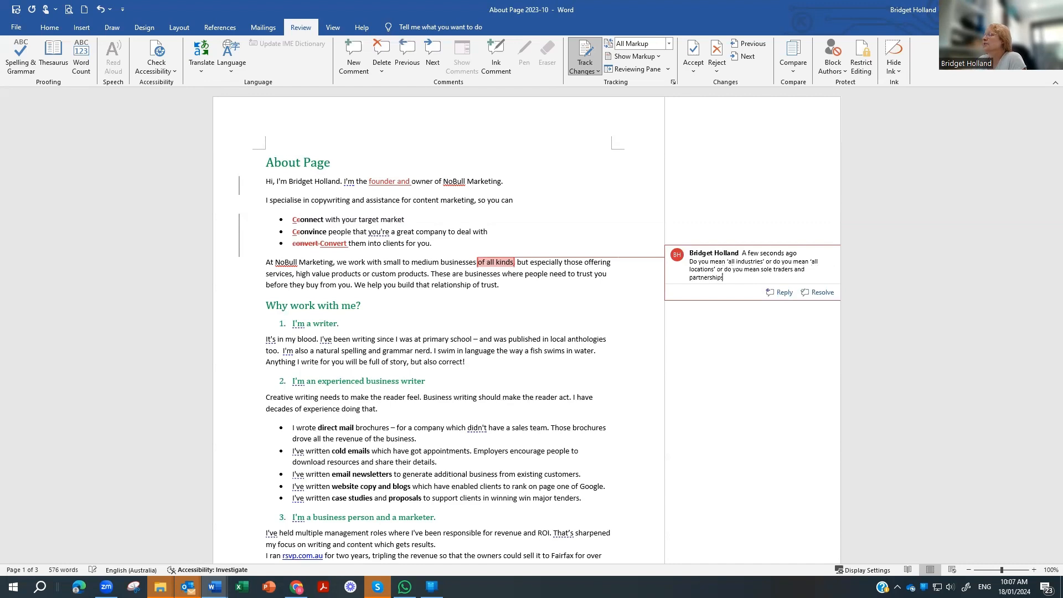
type(" and propo")
type("ietary compa")
type("nies?")
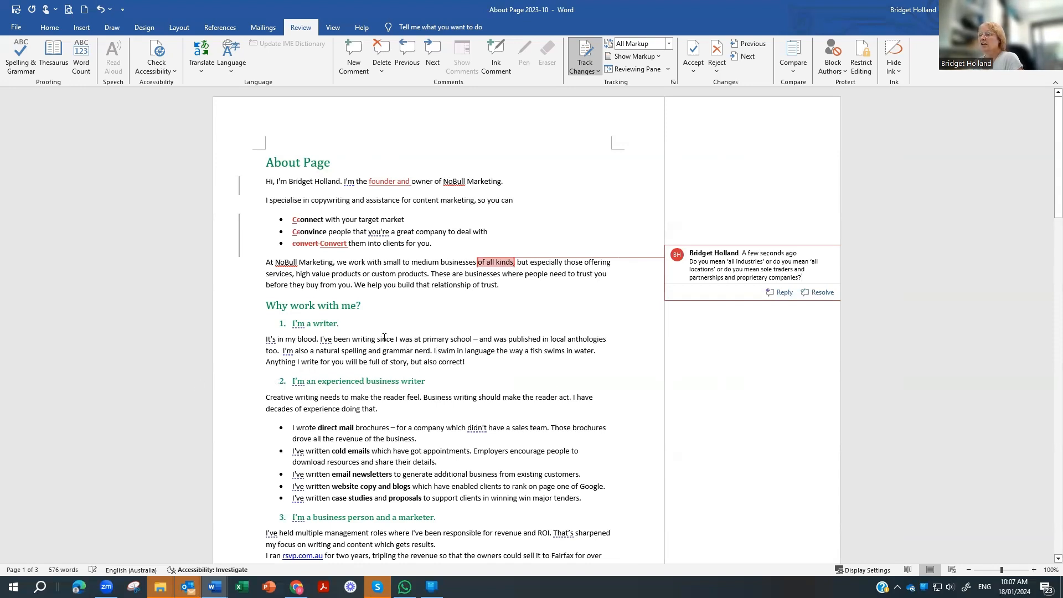
Step: Apply the Heading 4 style to 'Why work with me?' as a tracked formatting change
left_click(351, 324)
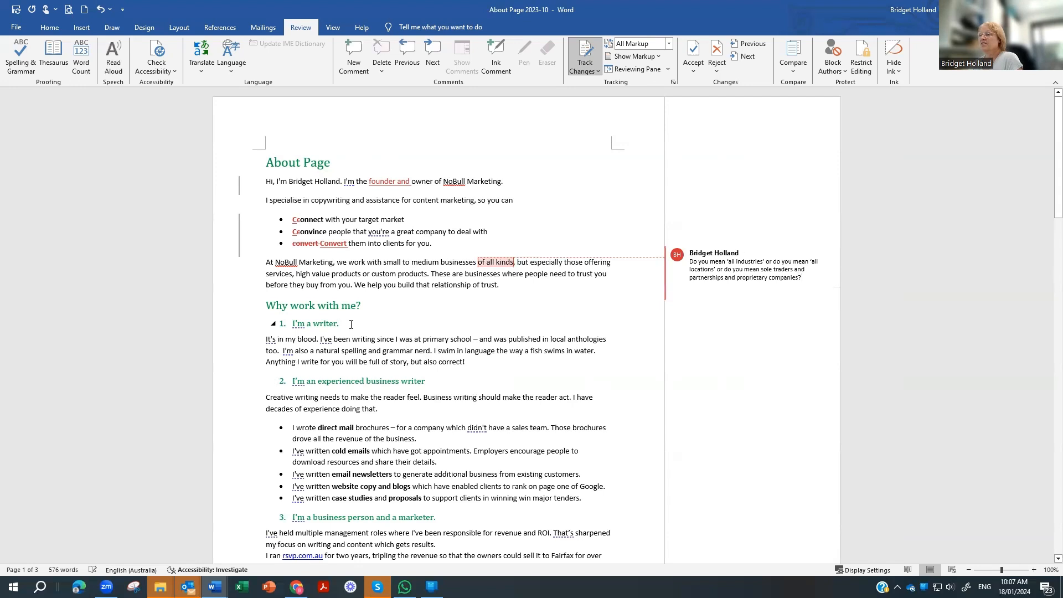
left_click_drag(365, 308, 243, 308)
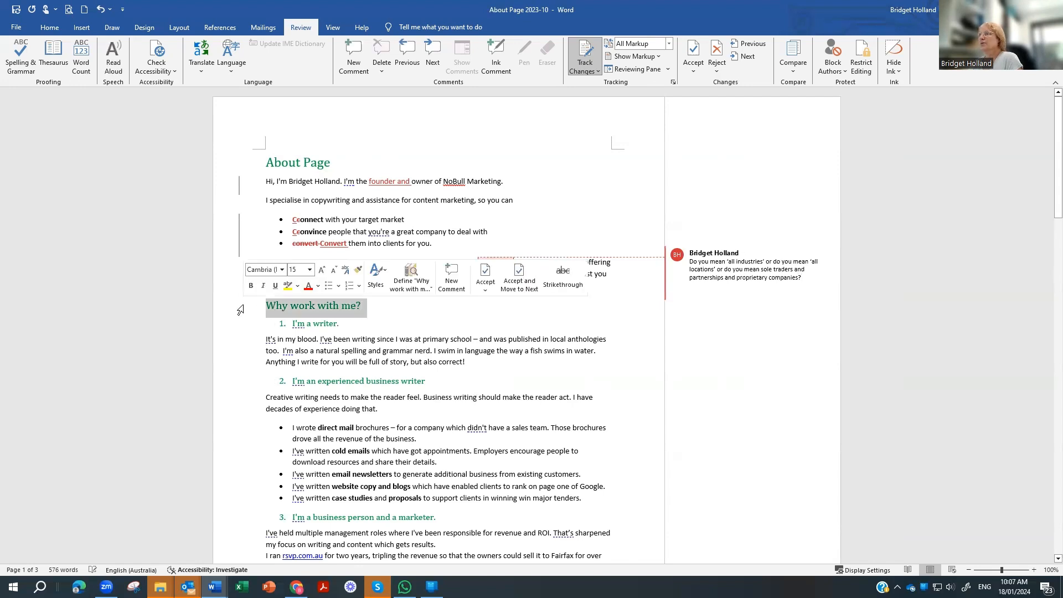
left_click(50, 28)
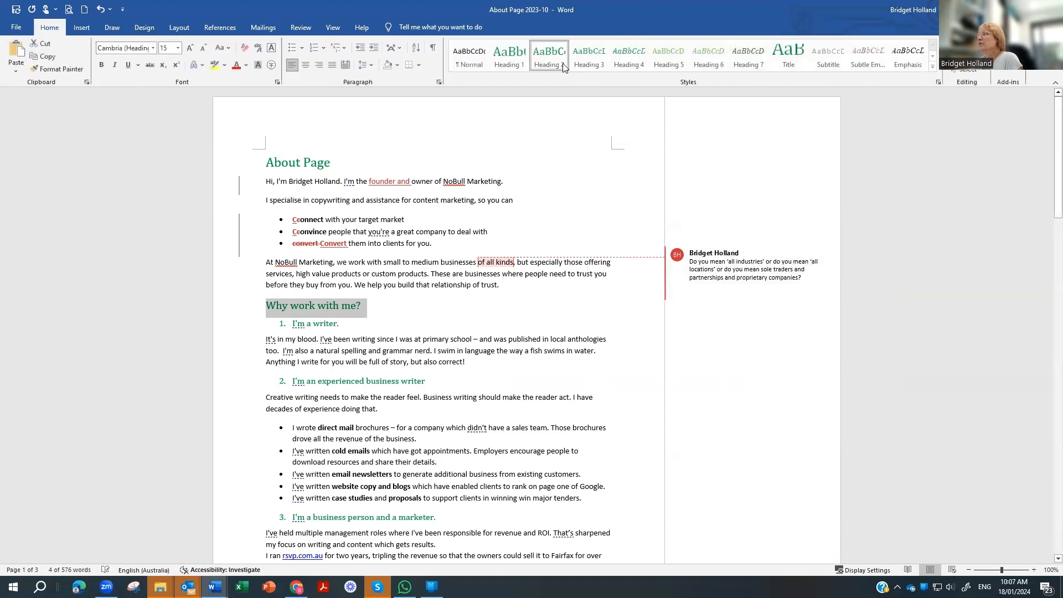
left_click(624, 52)
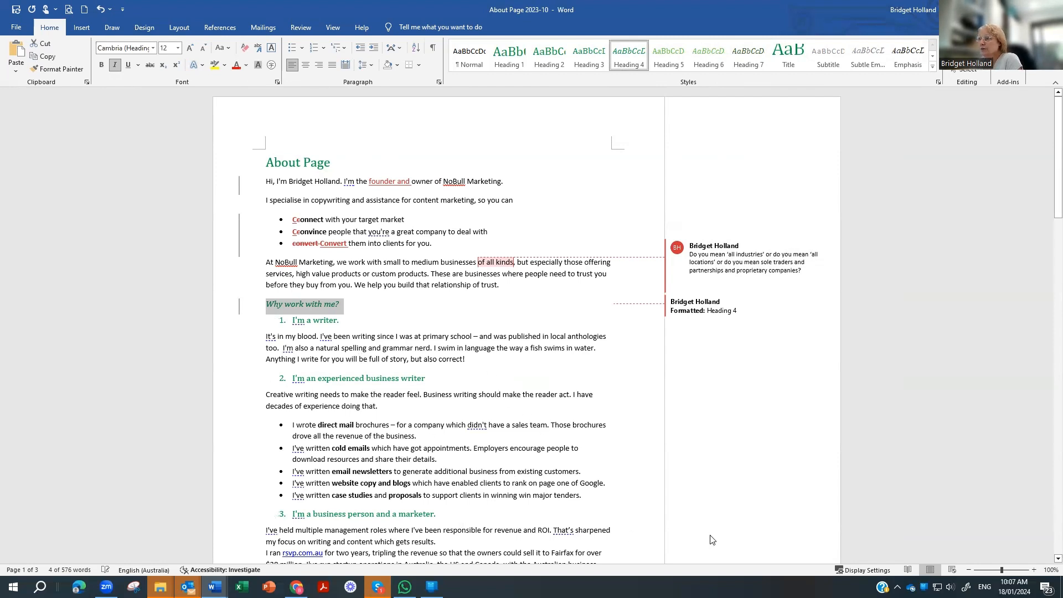
left_click(299, 26)
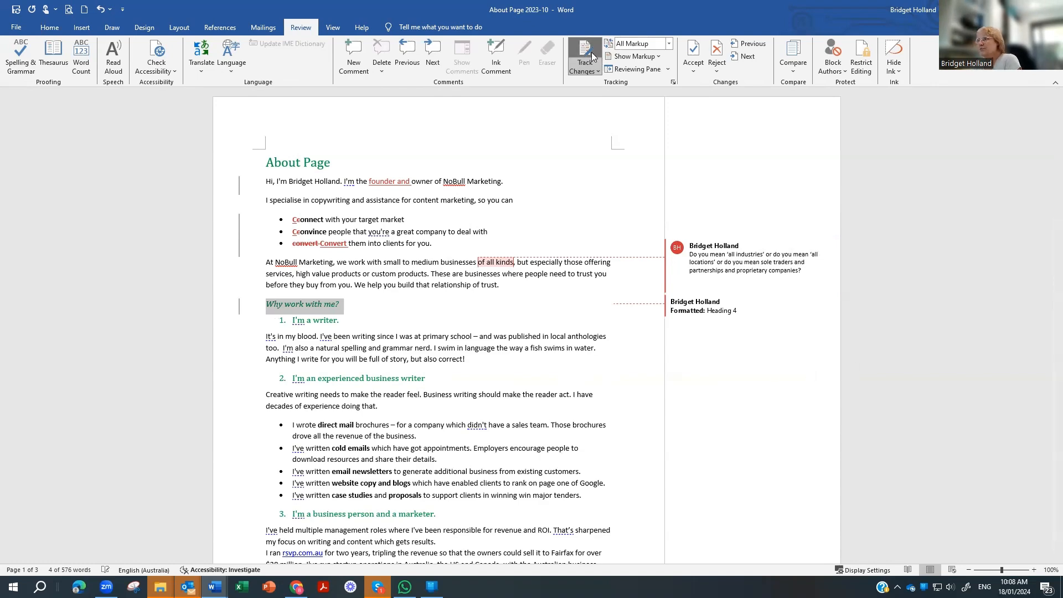
Step: Show the widened Revisions pane listing all 9 changes and switch to Simple Markup
left_click(624, 70)
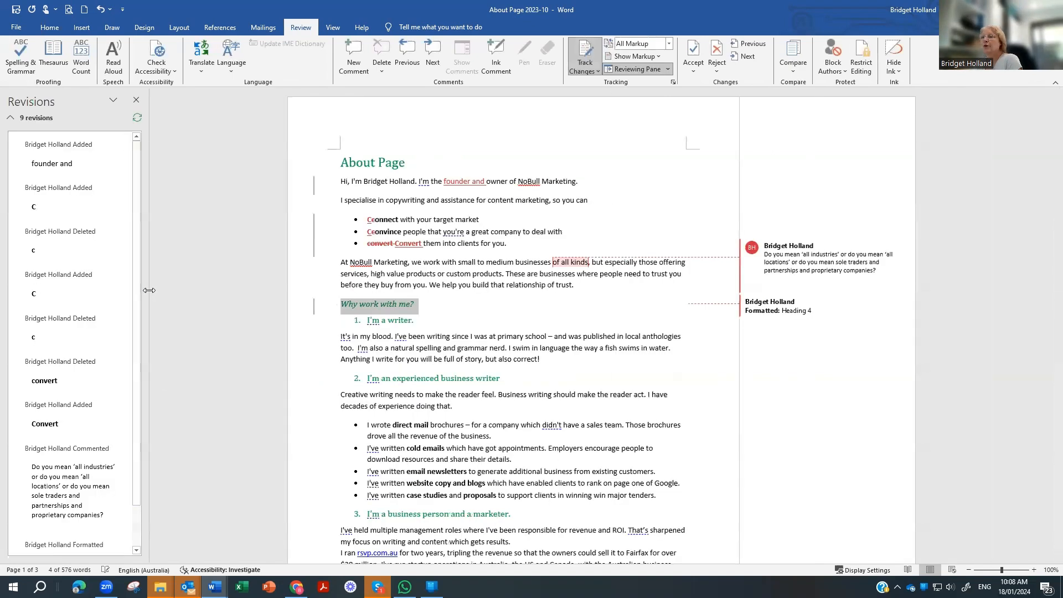
left_click_drag(149, 290, 240, 290)
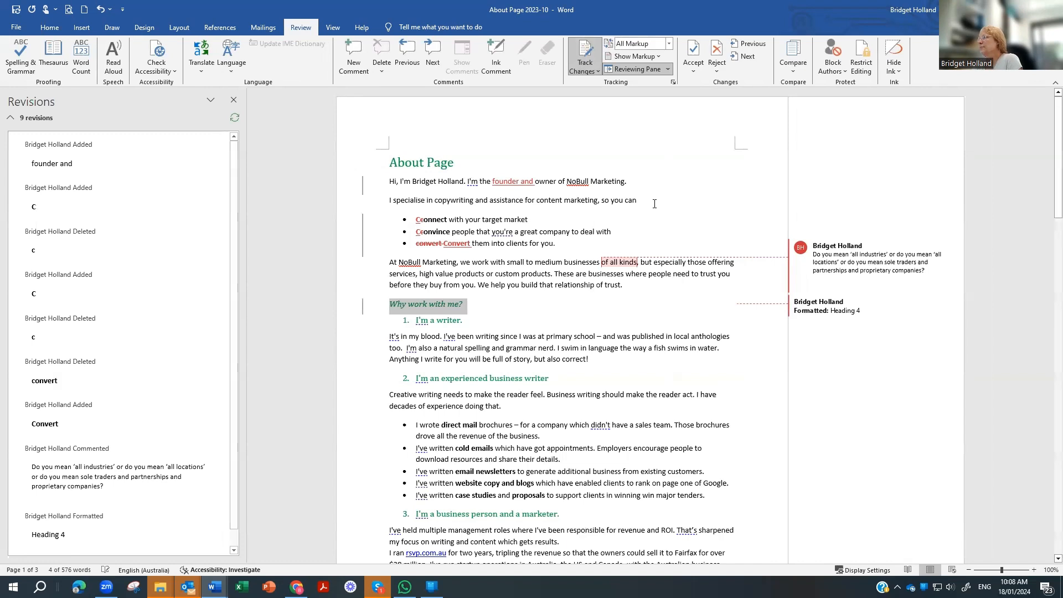
left_click(668, 44)
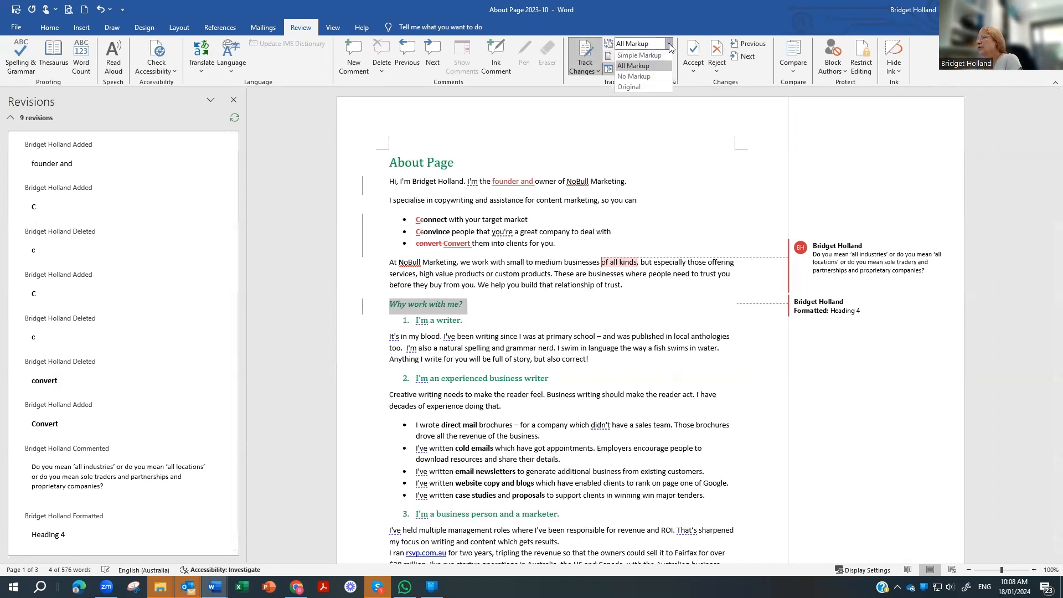
left_click(642, 56)
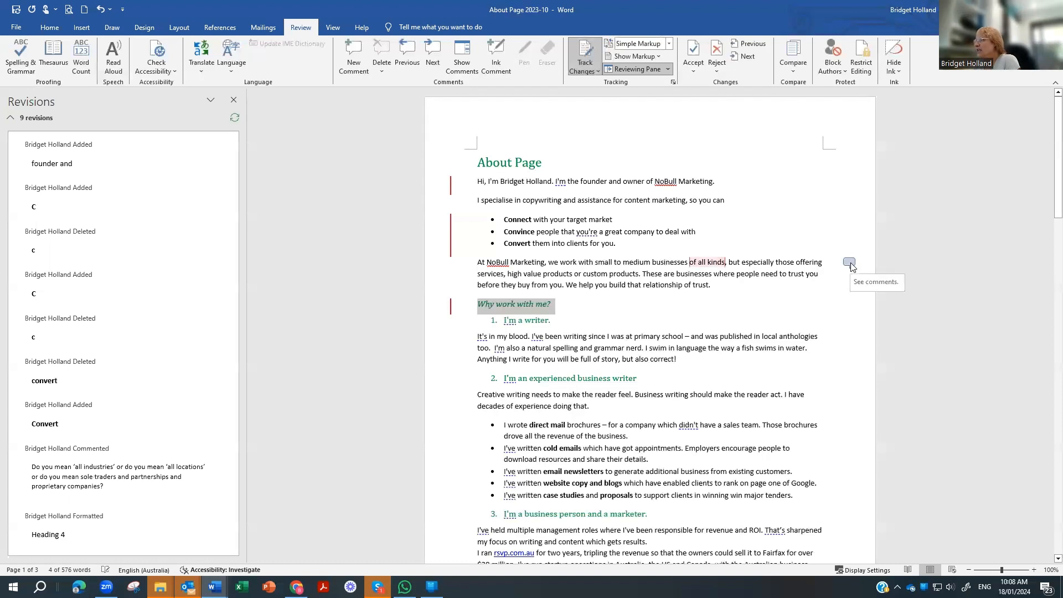
left_click(646, 69)
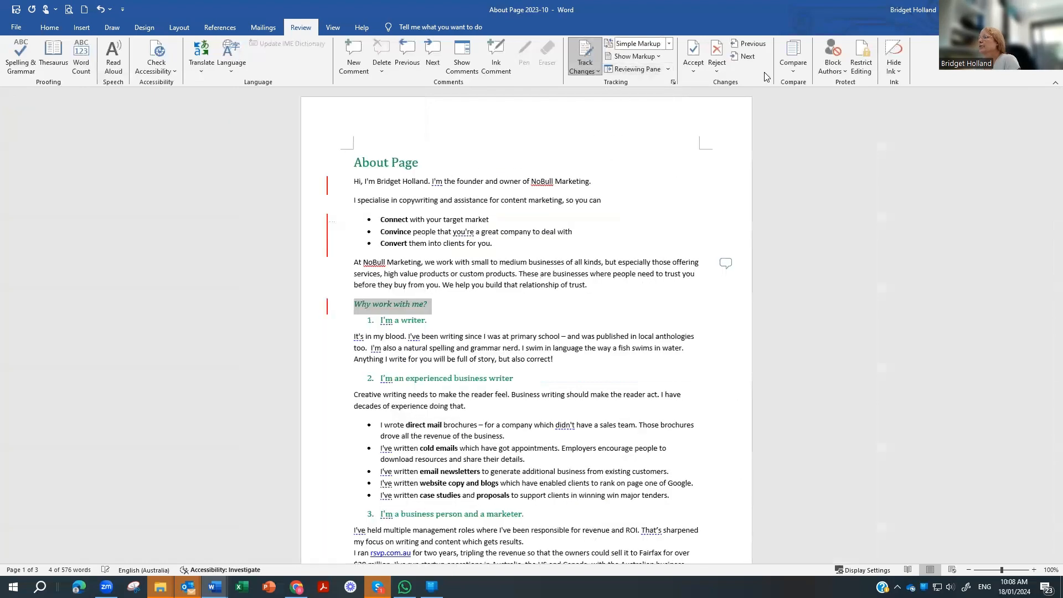
left_click(667, 69)
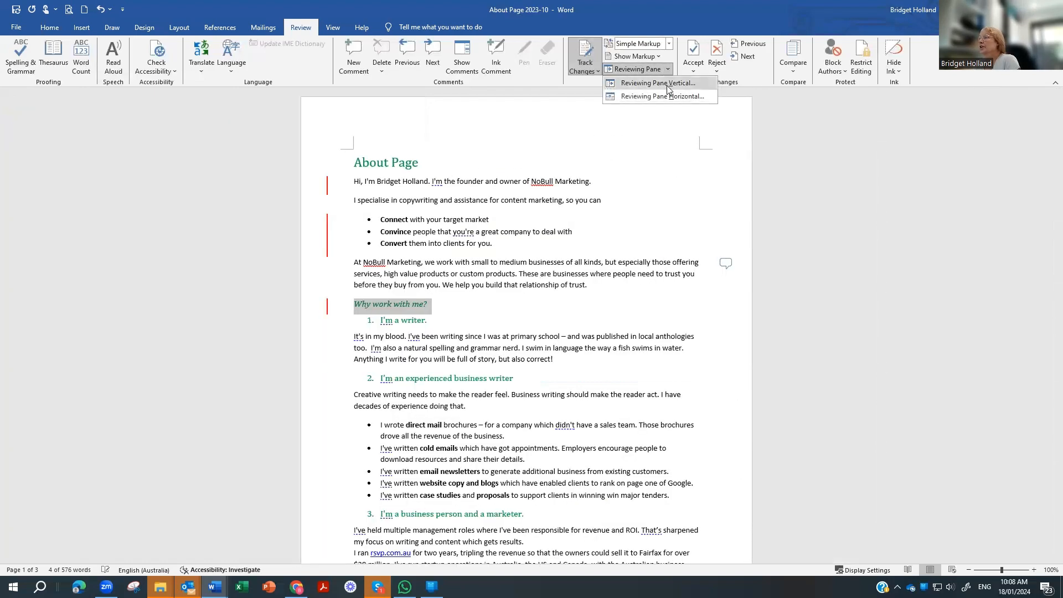
left_click(664, 96)
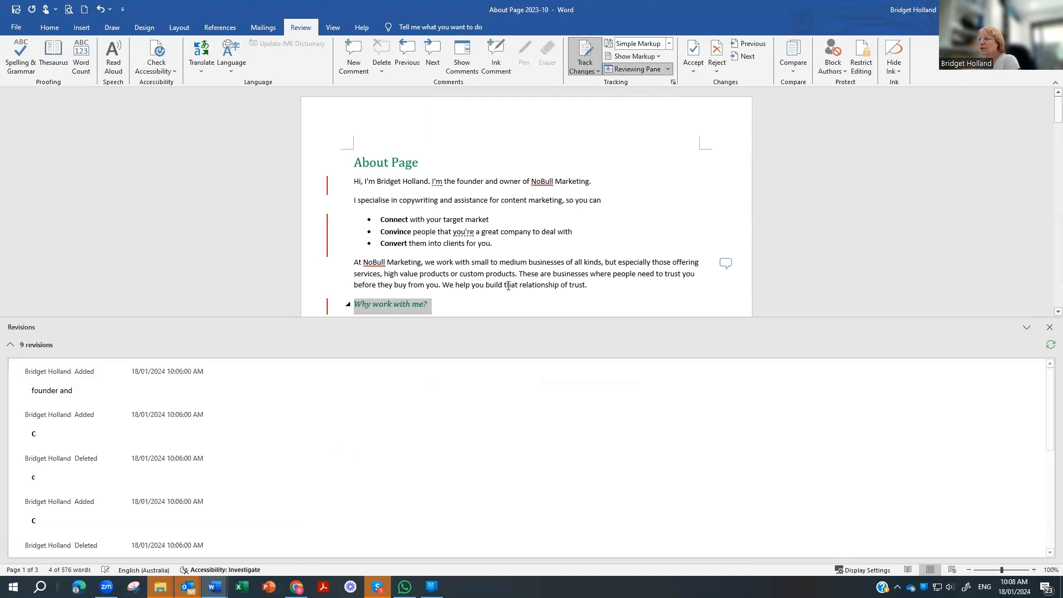
left_click_drag(684, 314, 699, 443)
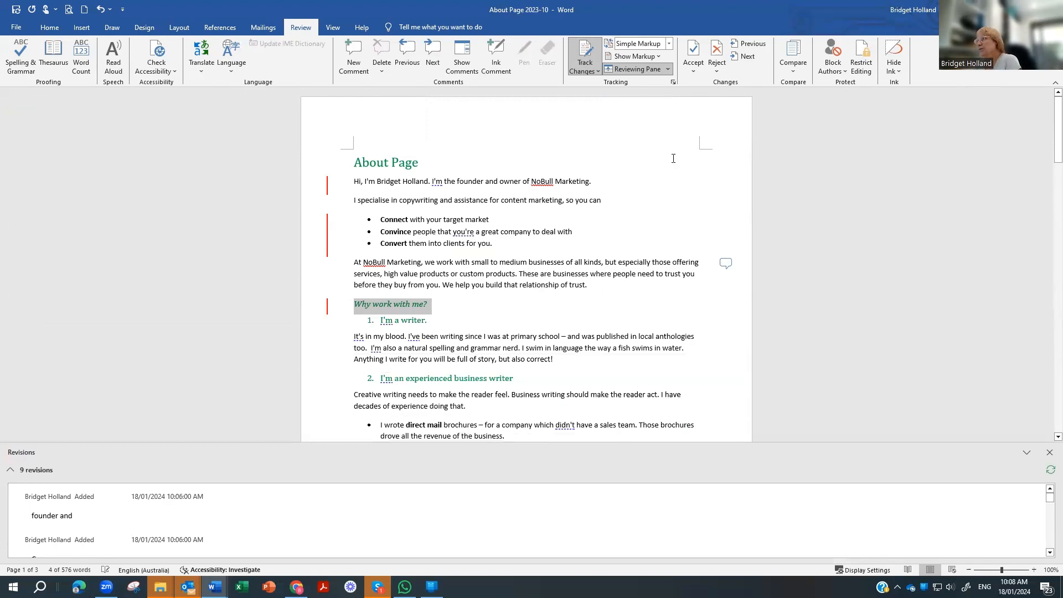
left_click(668, 69)
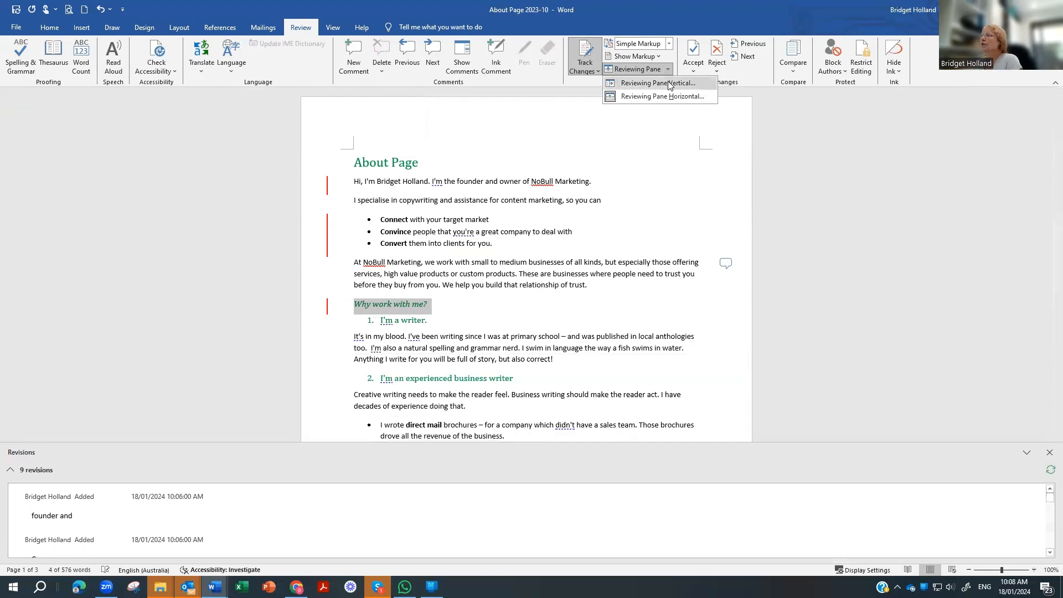
left_click(667, 80)
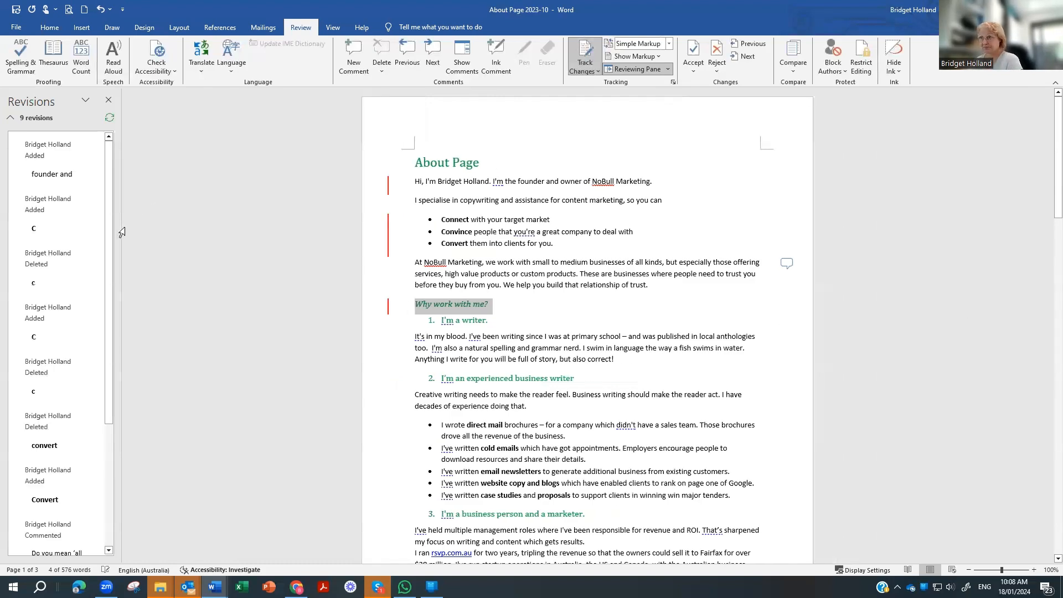
left_click_drag(122, 227, 170, 227)
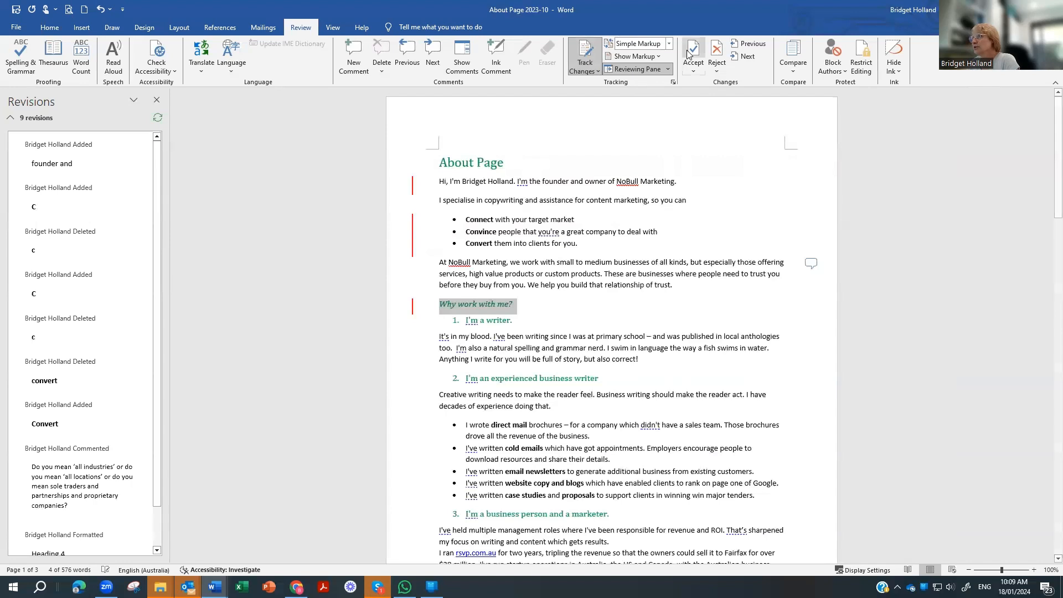
Step: Preview the clean text with No Markup, then switch the display back to All Markup
left_click(670, 44)
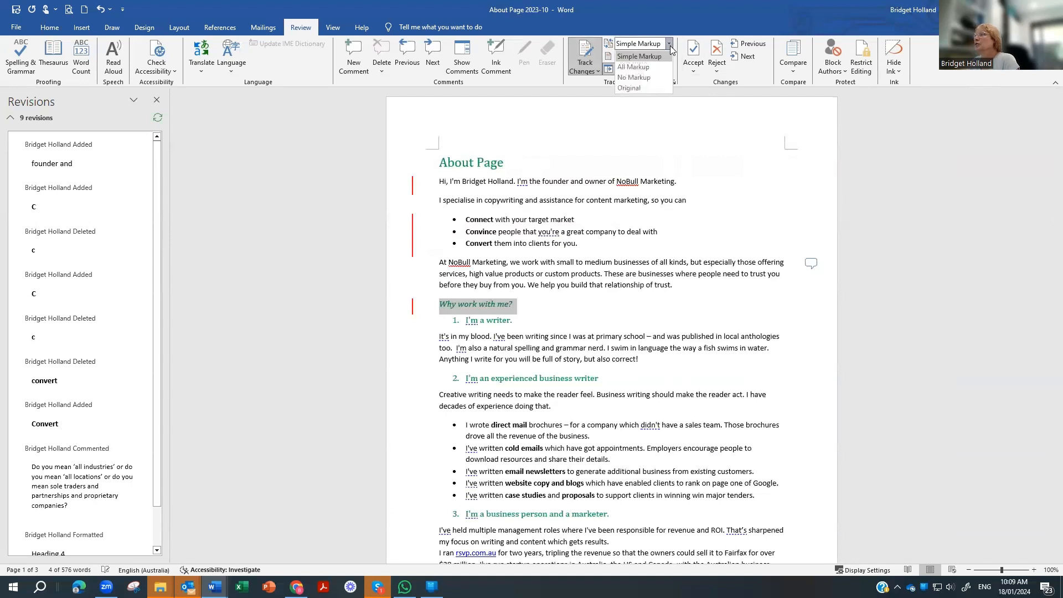
left_click(637, 74)
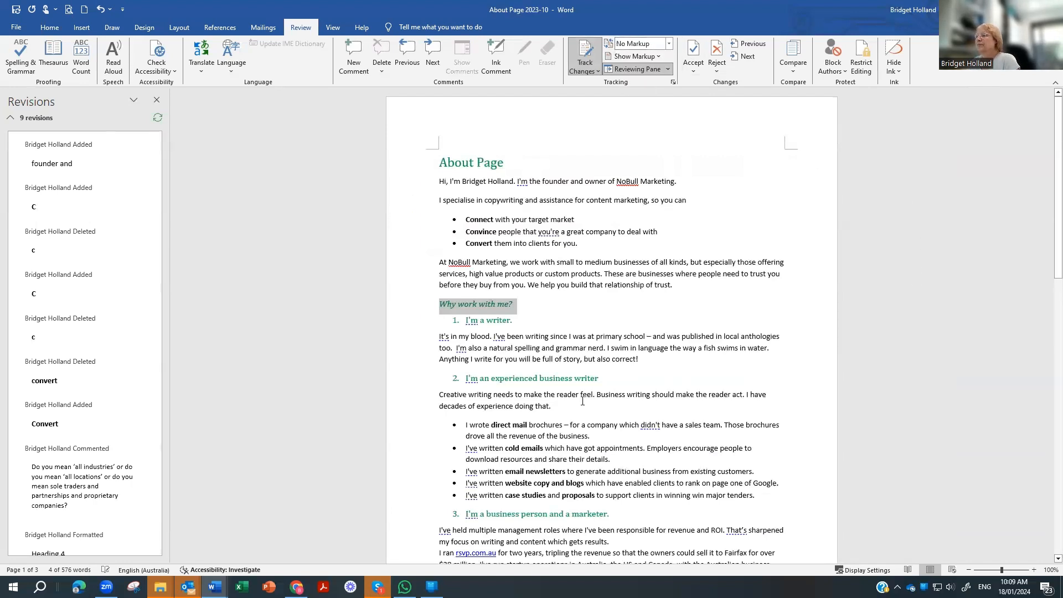
left_click(606, 284)
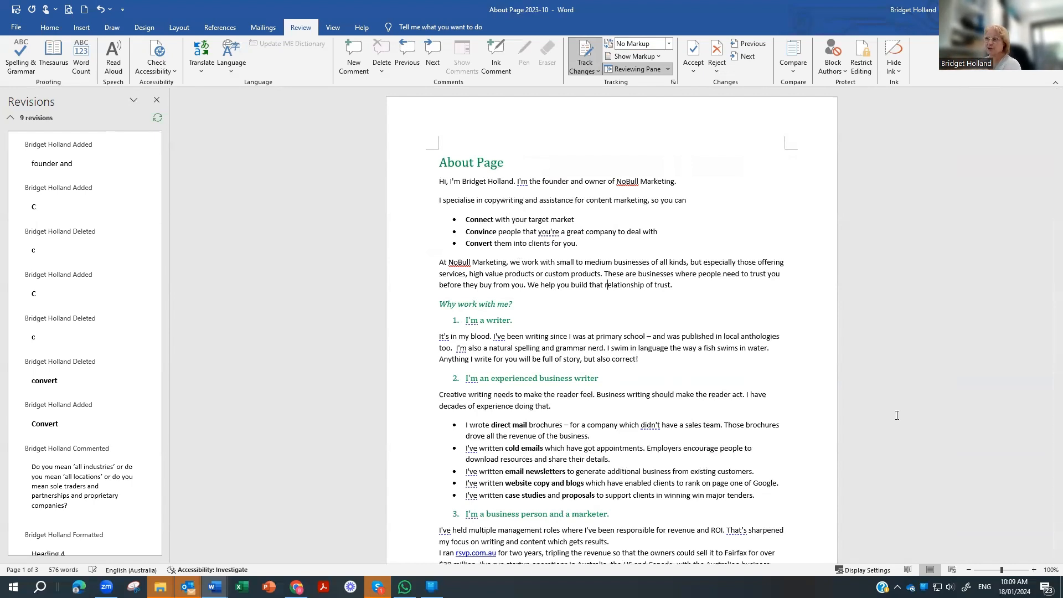
left_click(668, 43)
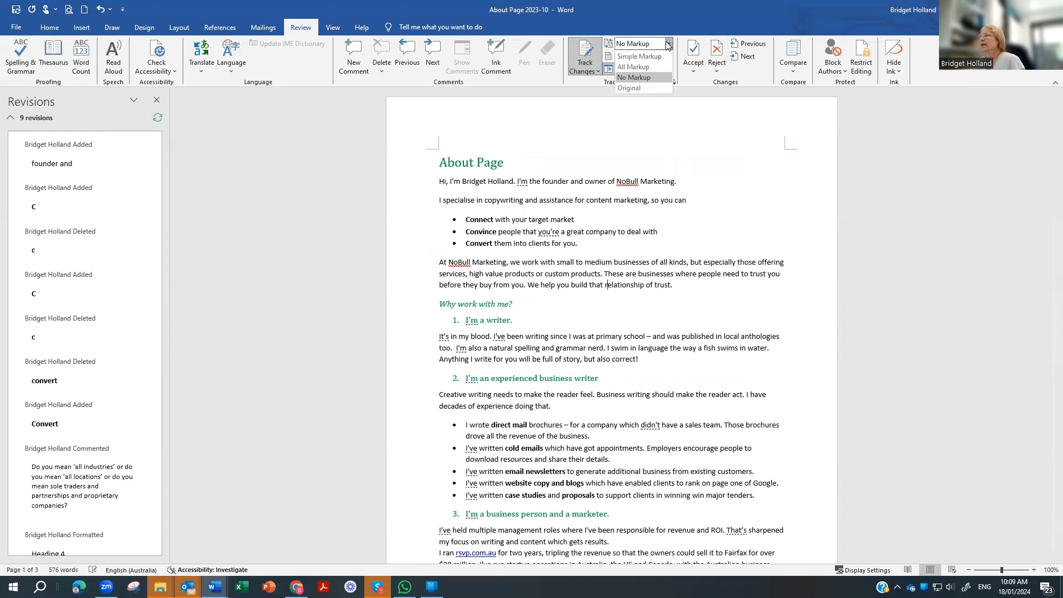
left_click(633, 67)
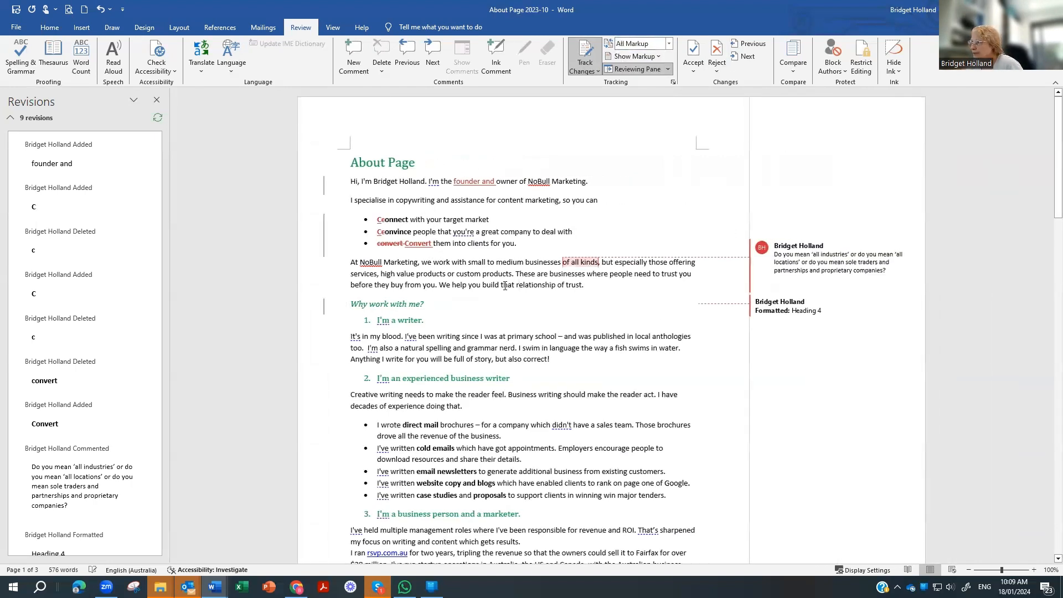